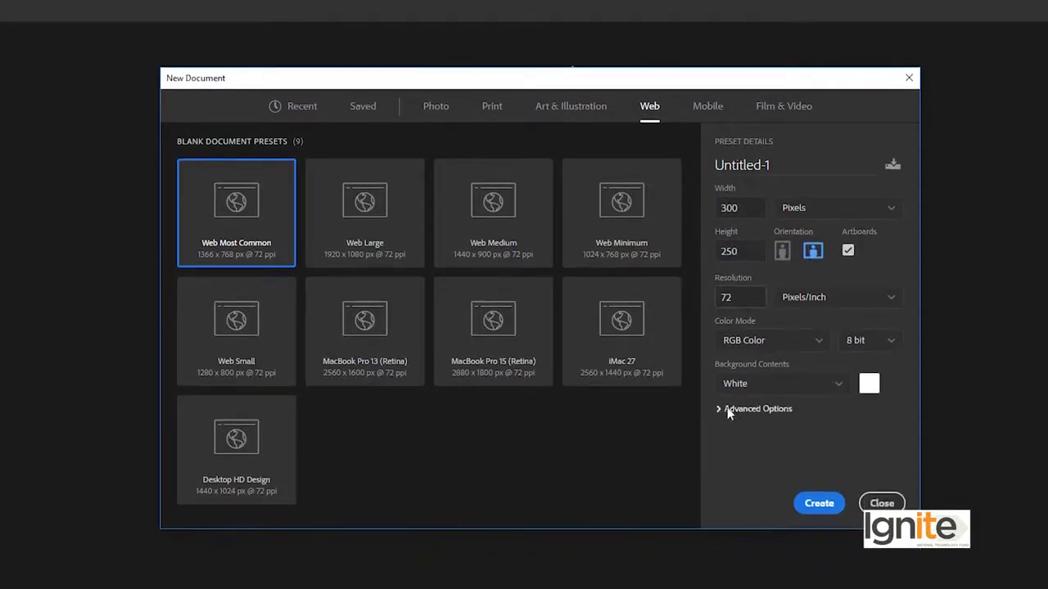
# Create a 300 × 250 pixel web document with an artboard, 72 pixels/inch, RGB Color 8 bit and a white background.
pyautogui.click(819, 505)
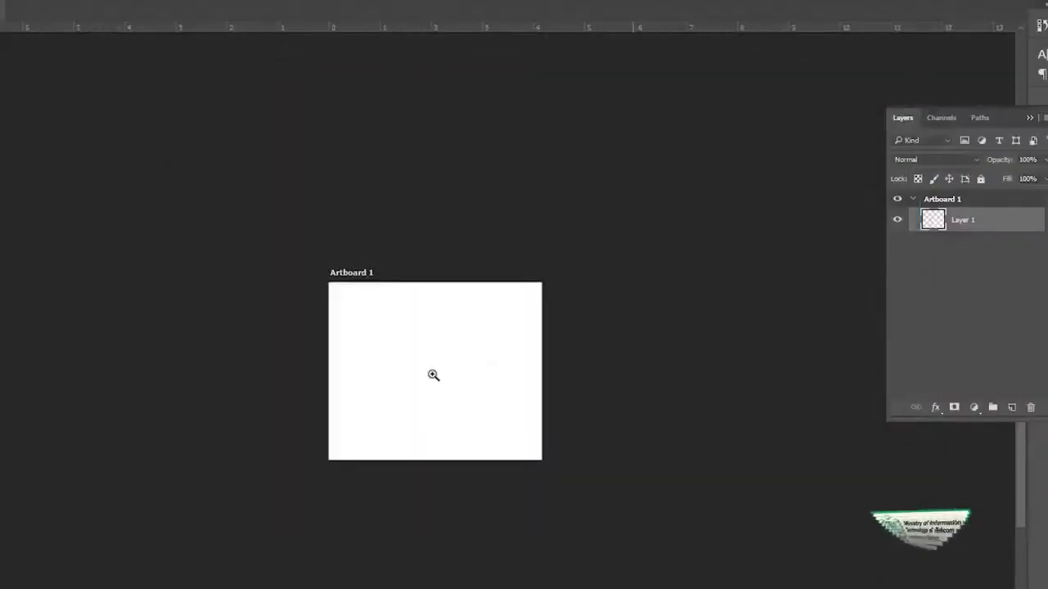
pyautogui.keyDown('ctrl'); pyautogui.click(433, 375); pyautogui.keyUp('ctrl')
pyautogui.moveTo(455, 367); pyautogui.dragTo(465, 355)
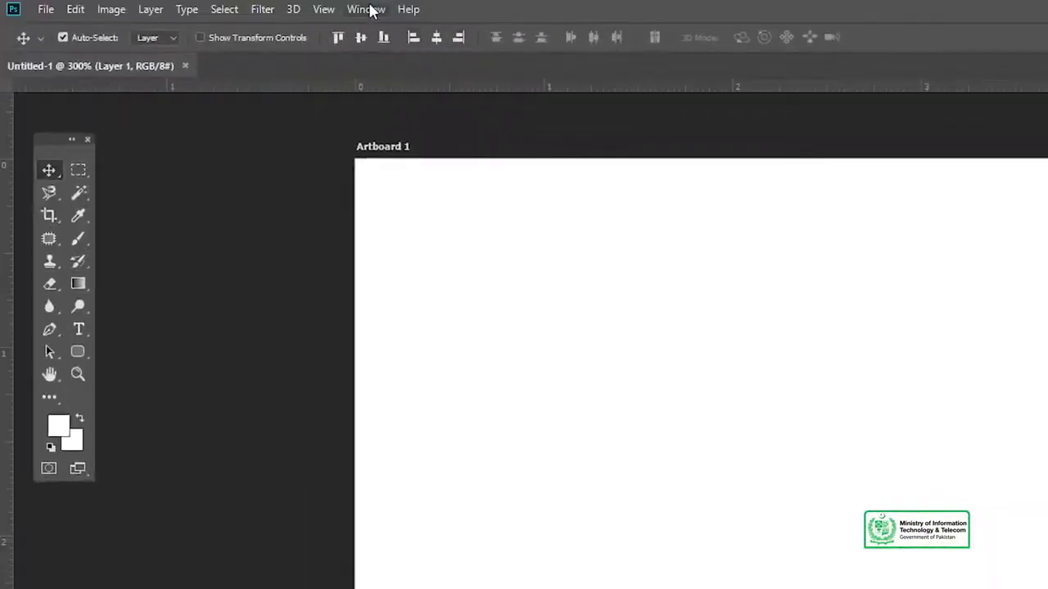
# Add a guide layout to the selected artboard with one column, one row and 0.2 in margins on all sides.
pyautogui.click(328, 10)
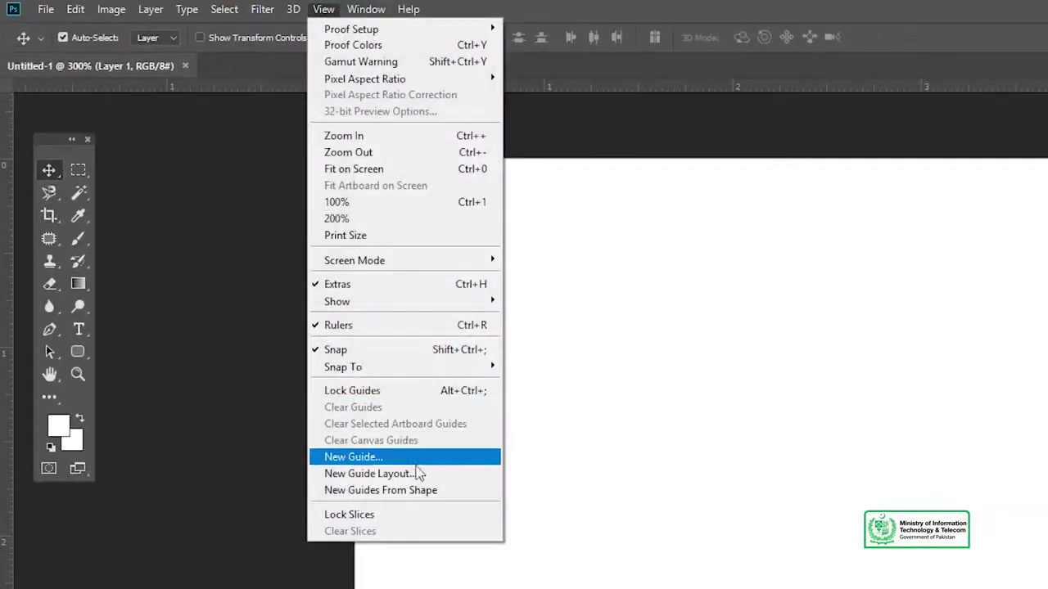
pyautogui.click(368, 474)
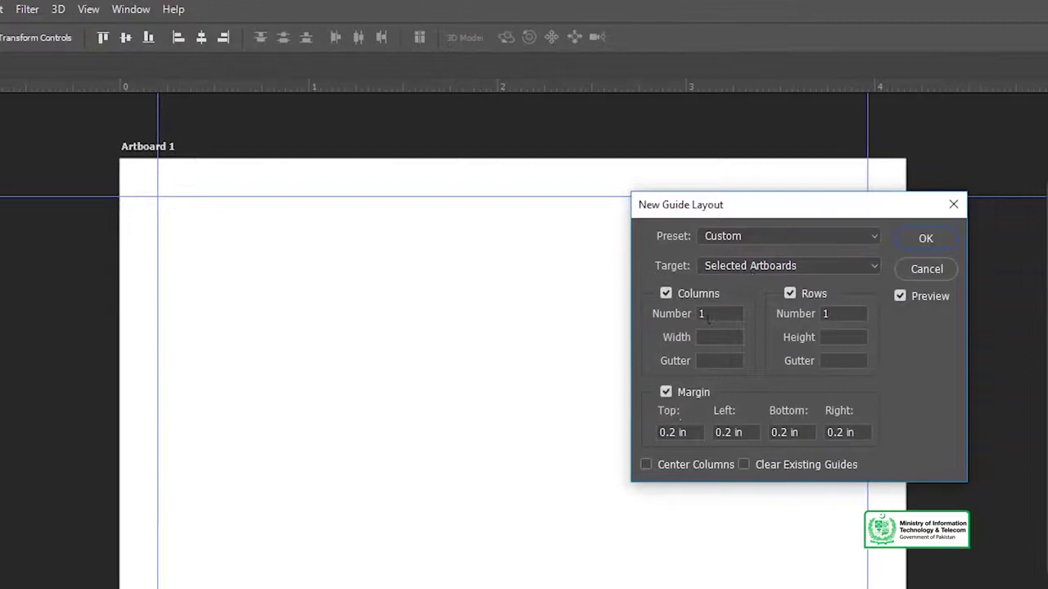
pyautogui.click(923, 240)
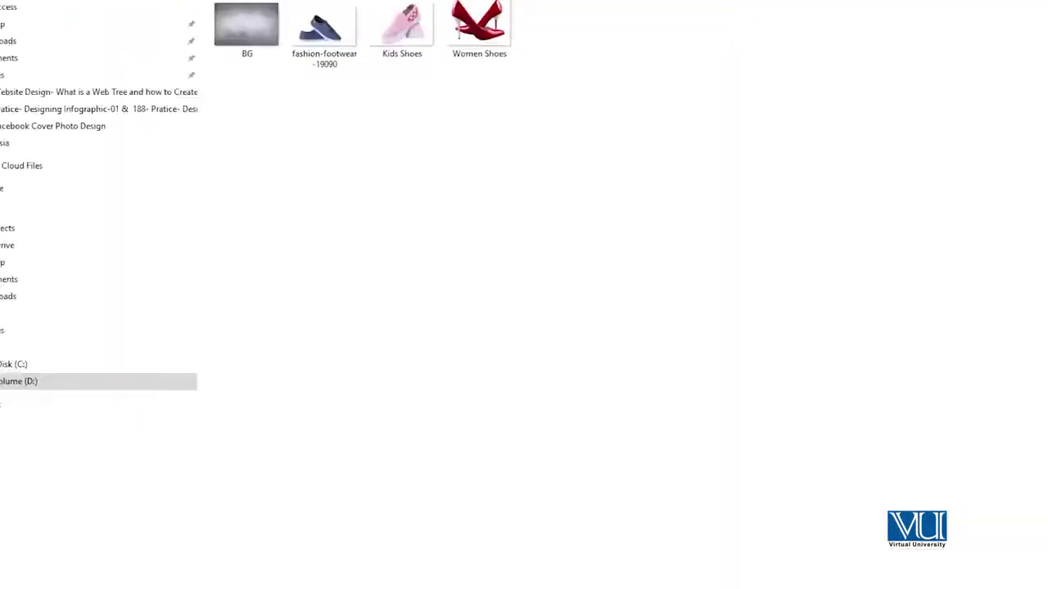
# Place the BG image from the images folder on the artboard and enlarge it proportionally from its centre to cover the whole artboard.
pyautogui.moveTo(306, 94); pyautogui.dragTo(558, 304)
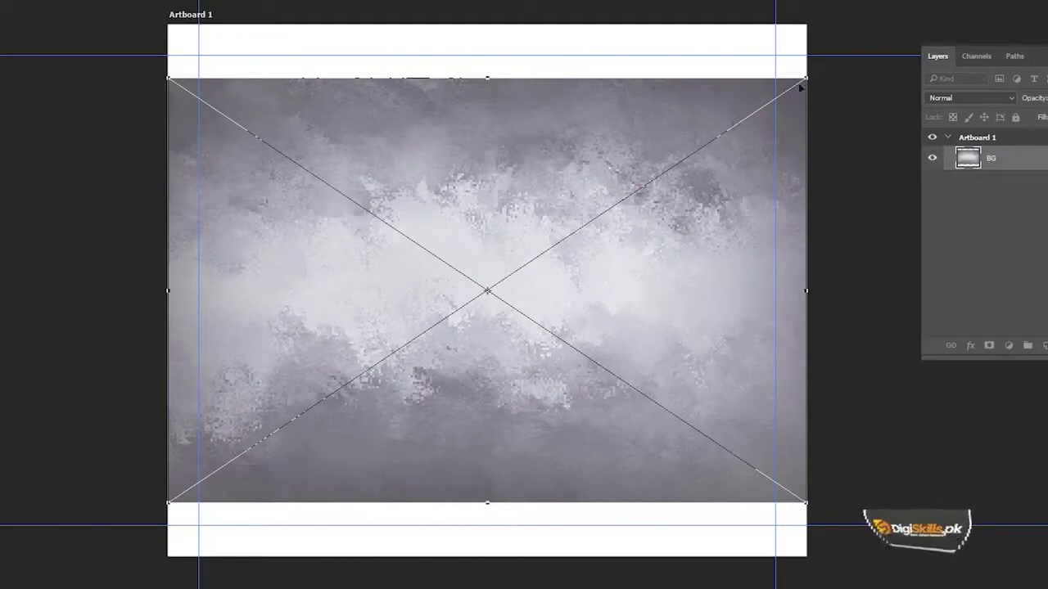
pyautogui.moveTo(848, 53); pyautogui.dragTo(891, 22)
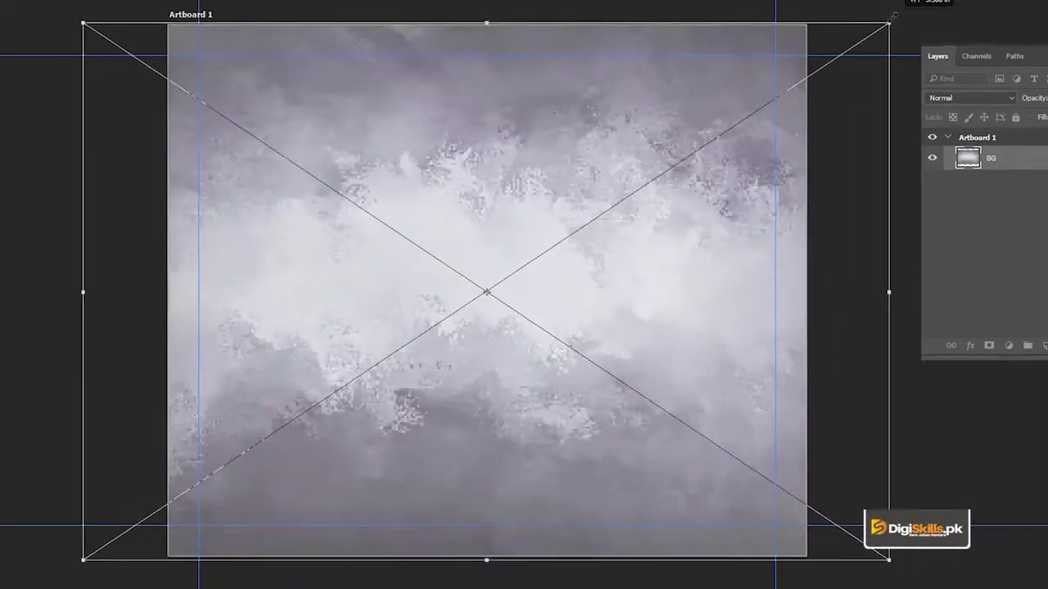
pyautogui.press('Return')
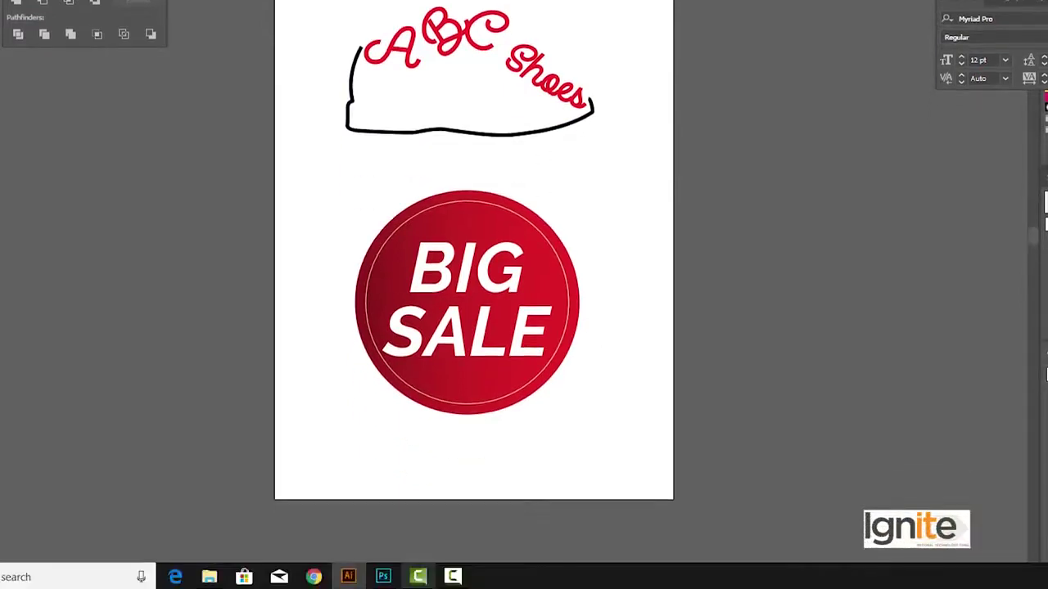
# Switch from Illustrator back to Photoshop and add a new empty layer above the BG layer.
pyautogui.click(383, 577)
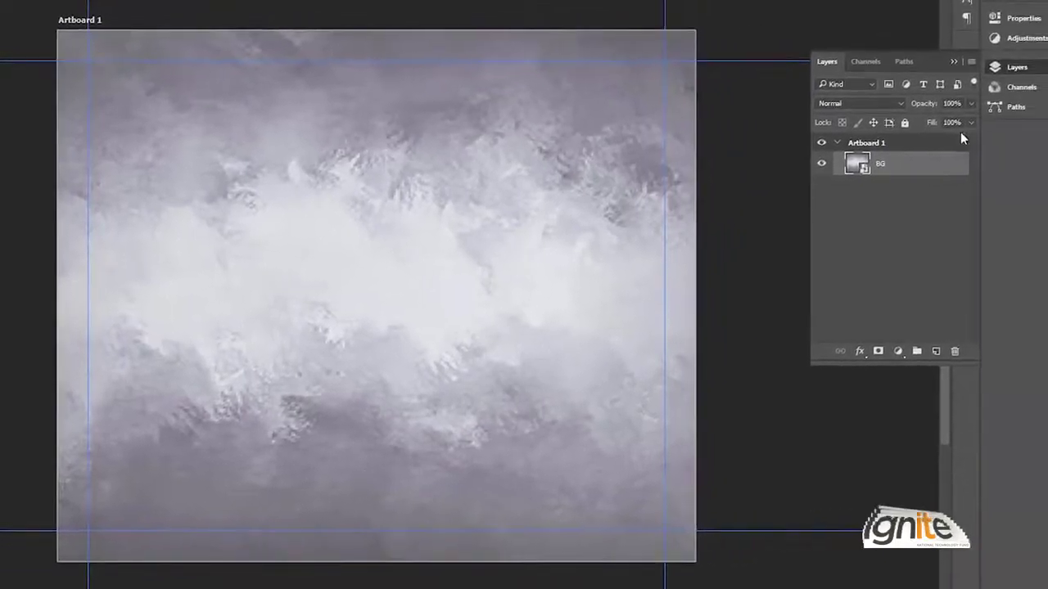
pyautogui.click(1011, 164)
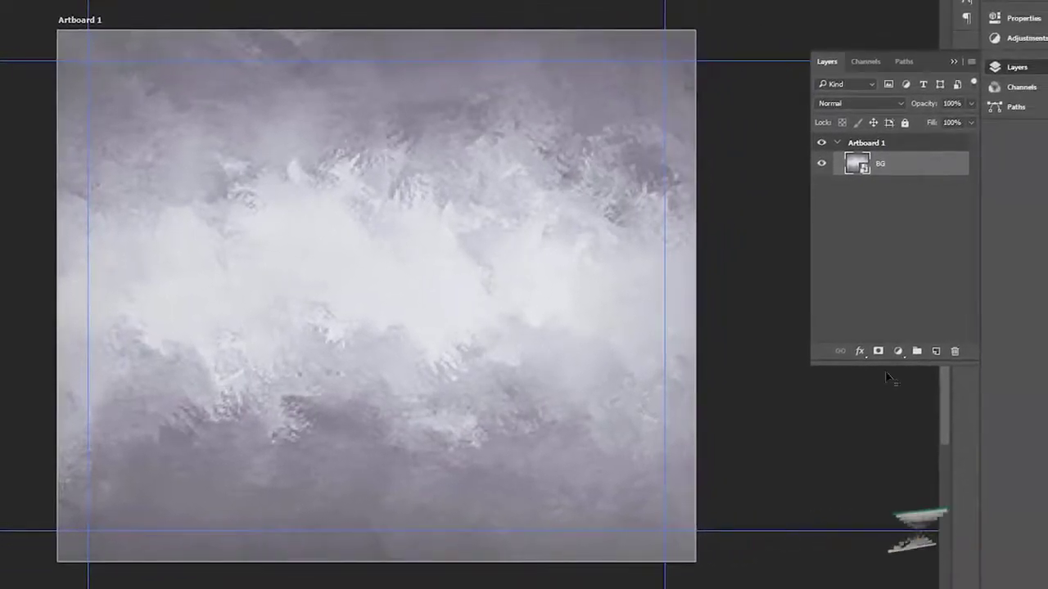
pyautogui.click(935, 351)
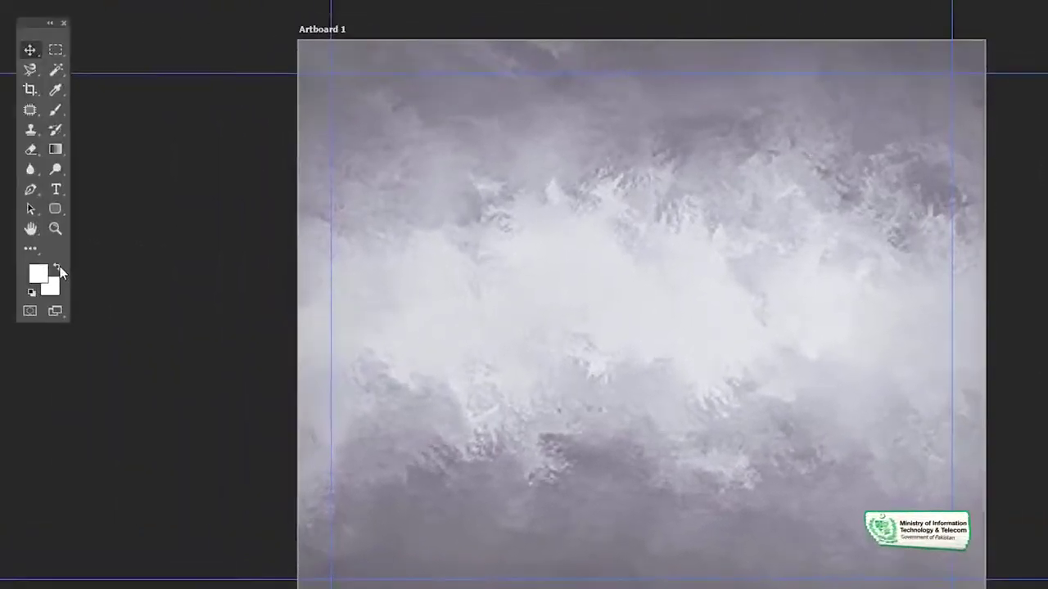
# Set the background color to the purple #6752a3 (C 70, M 78, Y 0, K 0).
pyautogui.click(53, 287)
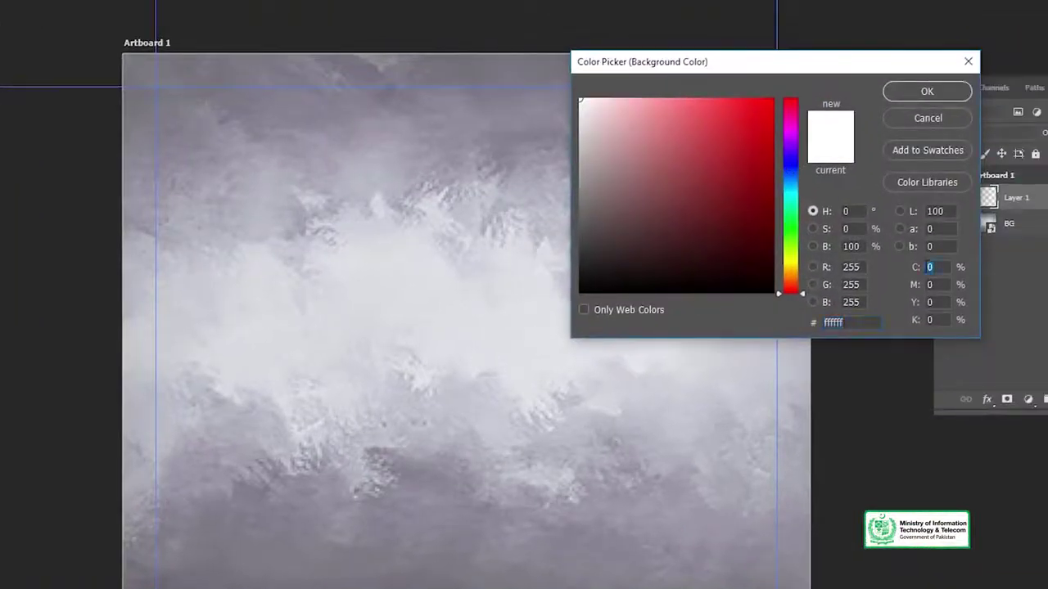
pyautogui.write('00c2f3')
pyautogui.write('75')
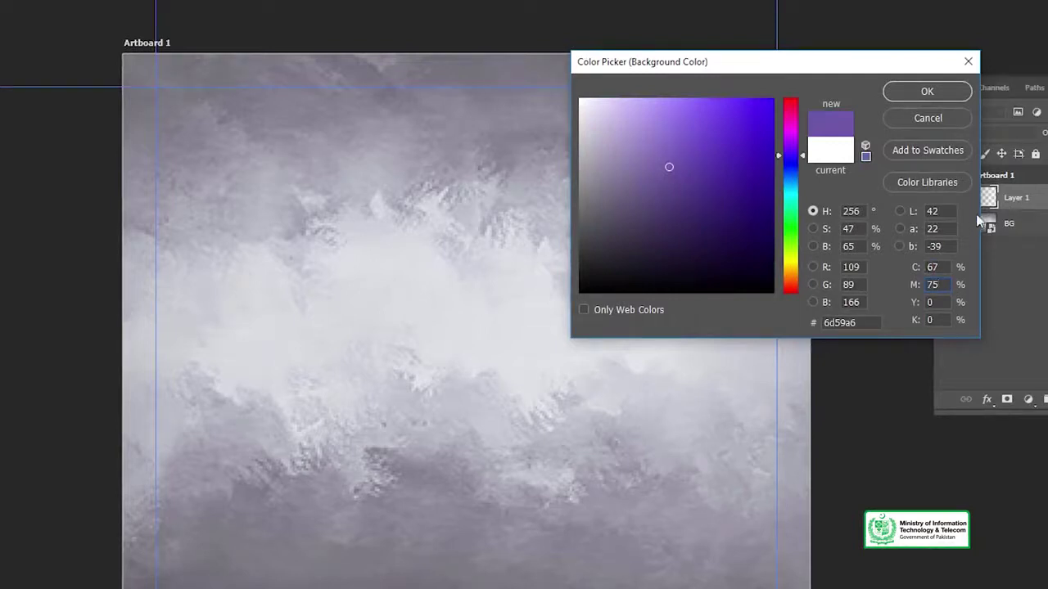
pyautogui.click(676, 171)
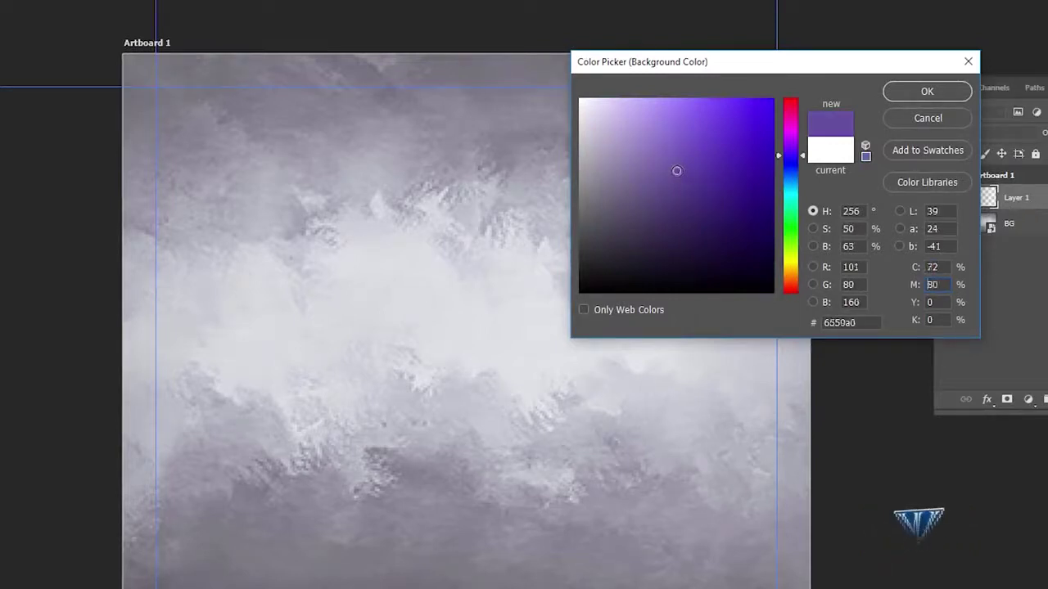
pyautogui.click(676, 168)
pyautogui.click(920, 94)
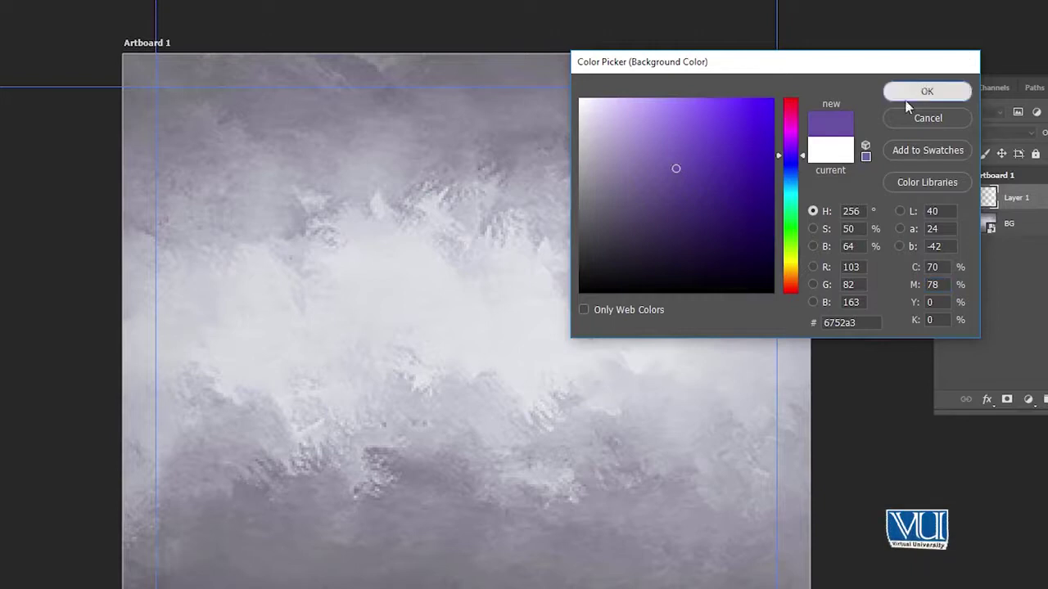
pyautogui.click(923, 92)
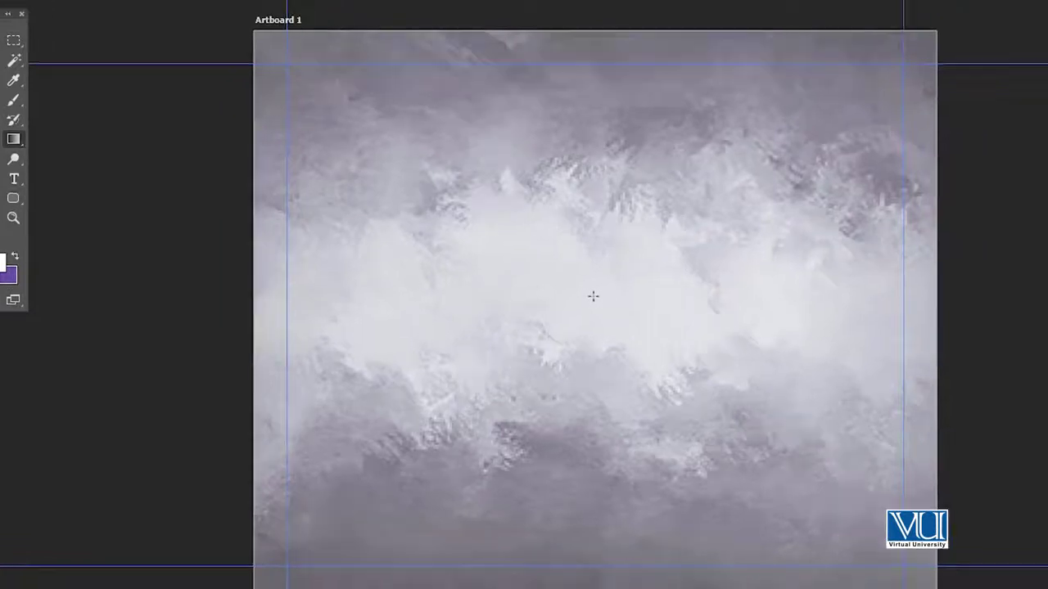
# Fill Layer 1 with a white-to-purple radial gradient running from the artboard's centre out past its right edge.
pyautogui.moveTo(639, 300); pyautogui.dragTo(954, 302)
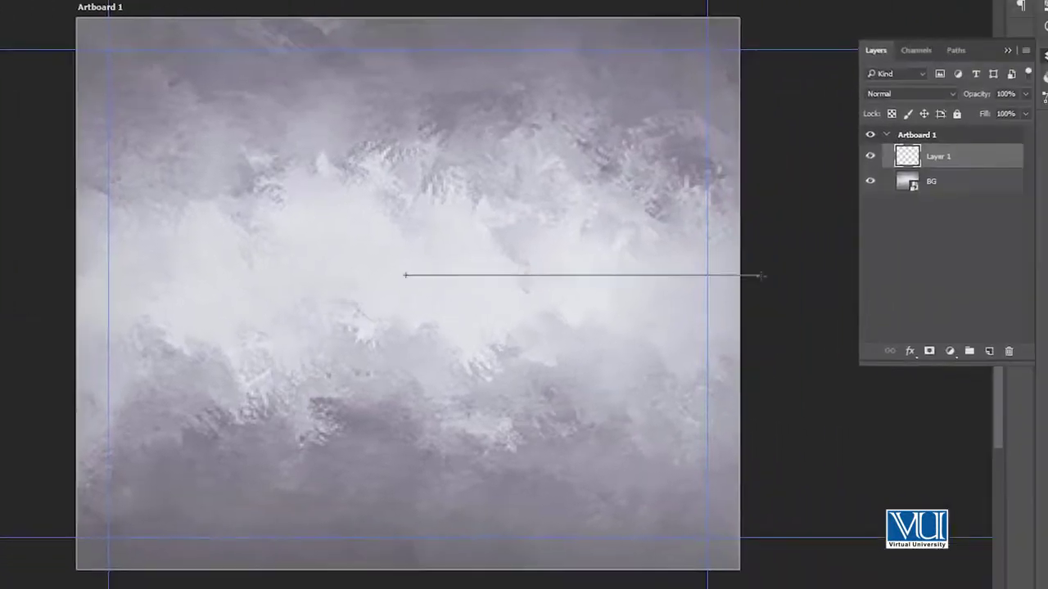
pyautogui.moveTo(759, 276); pyautogui.dragTo(759, 276)
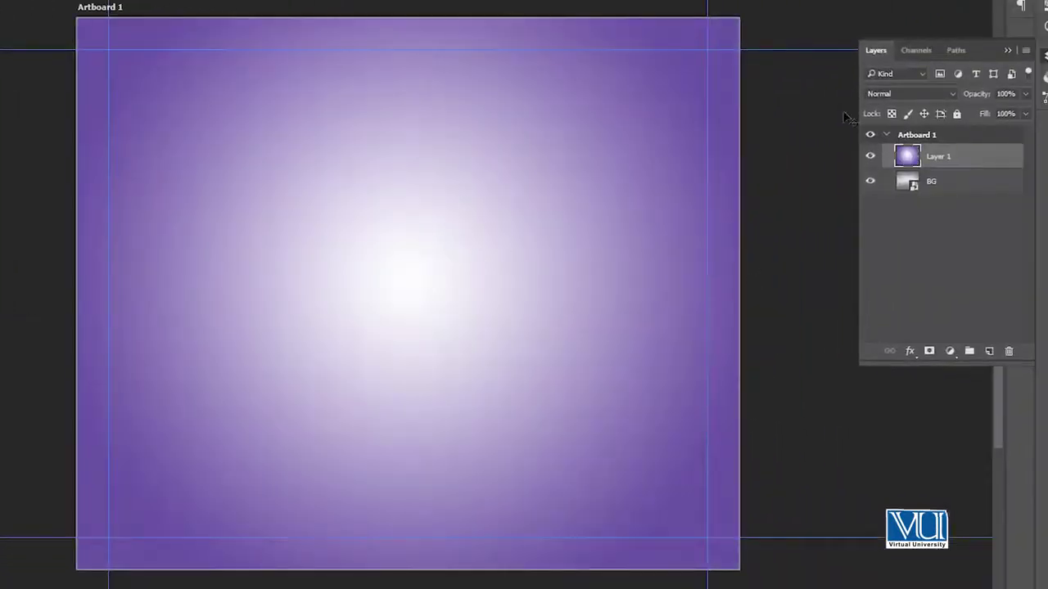
# Cycle through the blend modes for the gradient on Layer 1 and set it to Hard Light.
pyautogui.click(904, 93)
pyautogui.click(878, 114)
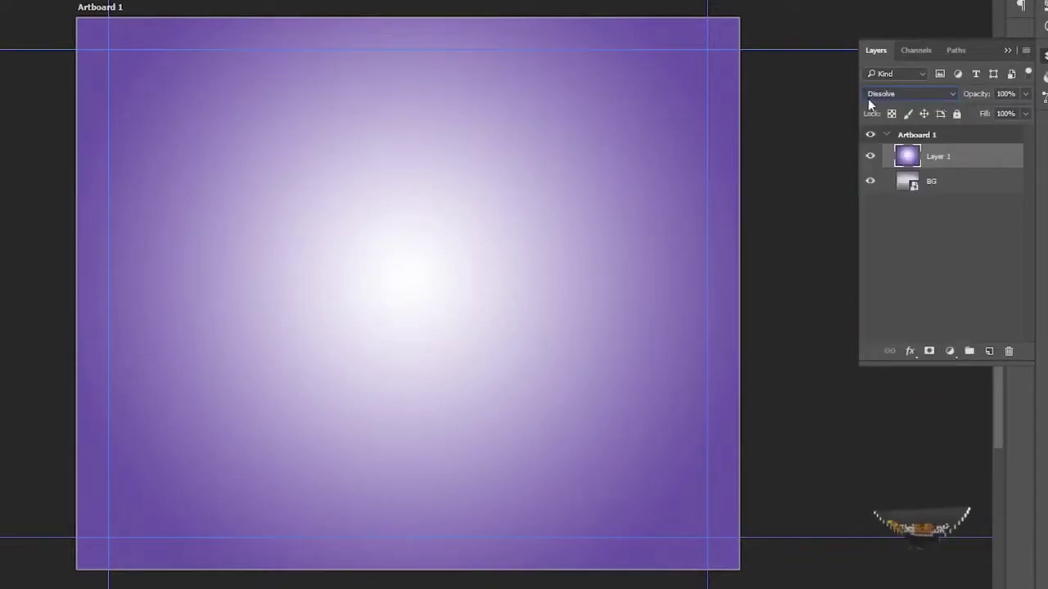
pyautogui.press('Down')
pyautogui.press('Down')
pyautogui.press('Down')
pyautogui.press('Down')
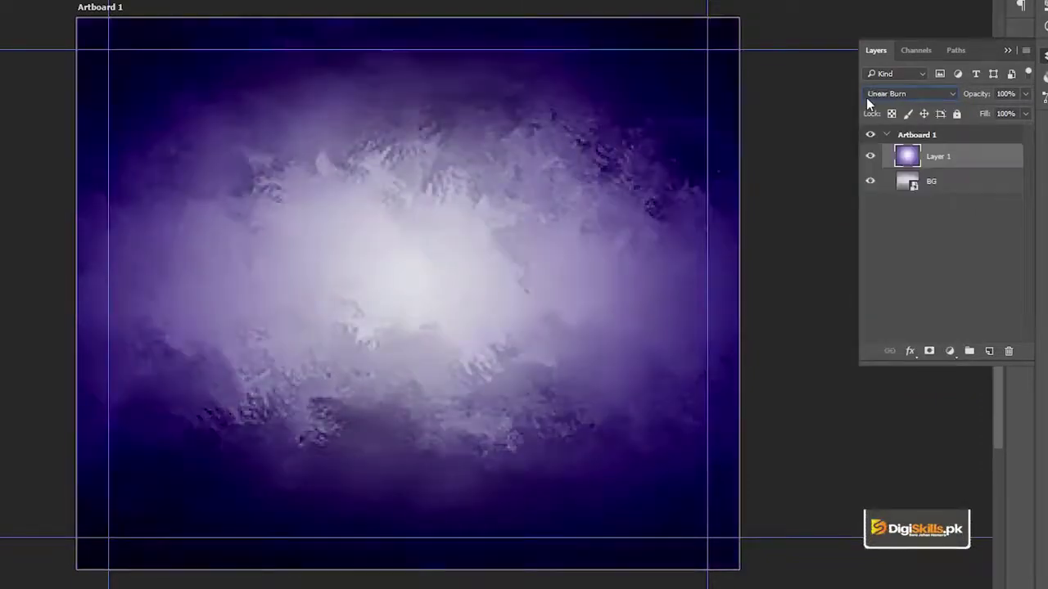
pyautogui.press('Down')
pyautogui.press('Down')
pyautogui.press('Down')
pyautogui.press('Down')
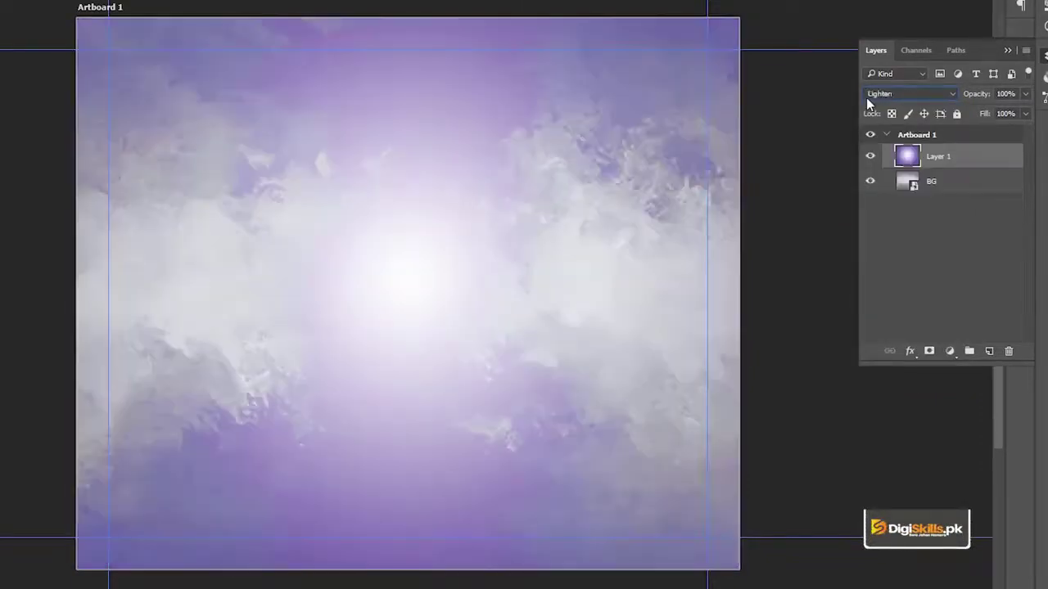
pyautogui.press('Down')
pyautogui.press('Down')
pyautogui.press('Down')
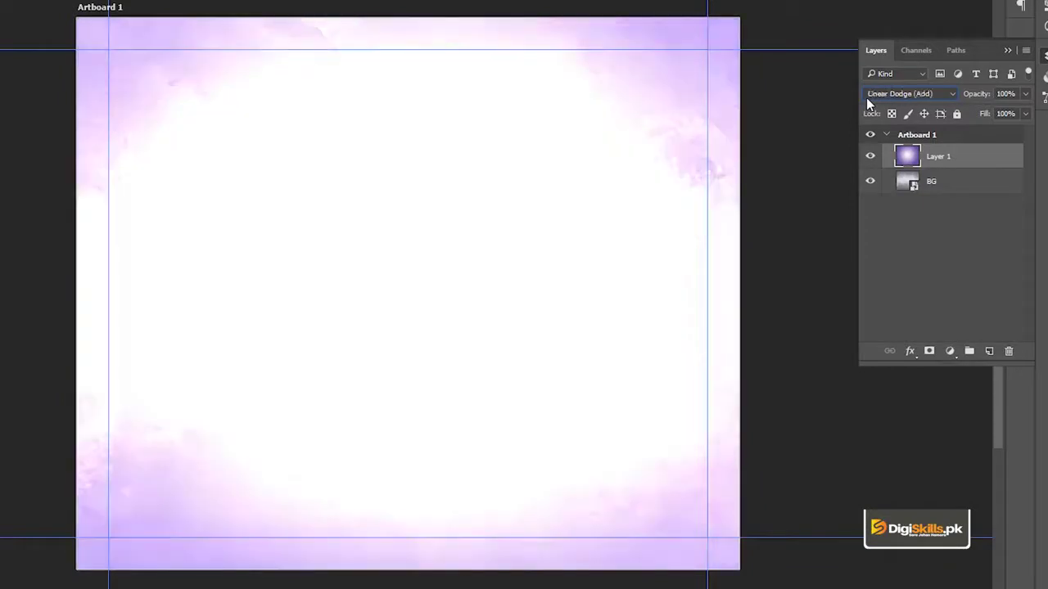
pyautogui.press('Down')
pyautogui.press('Down')
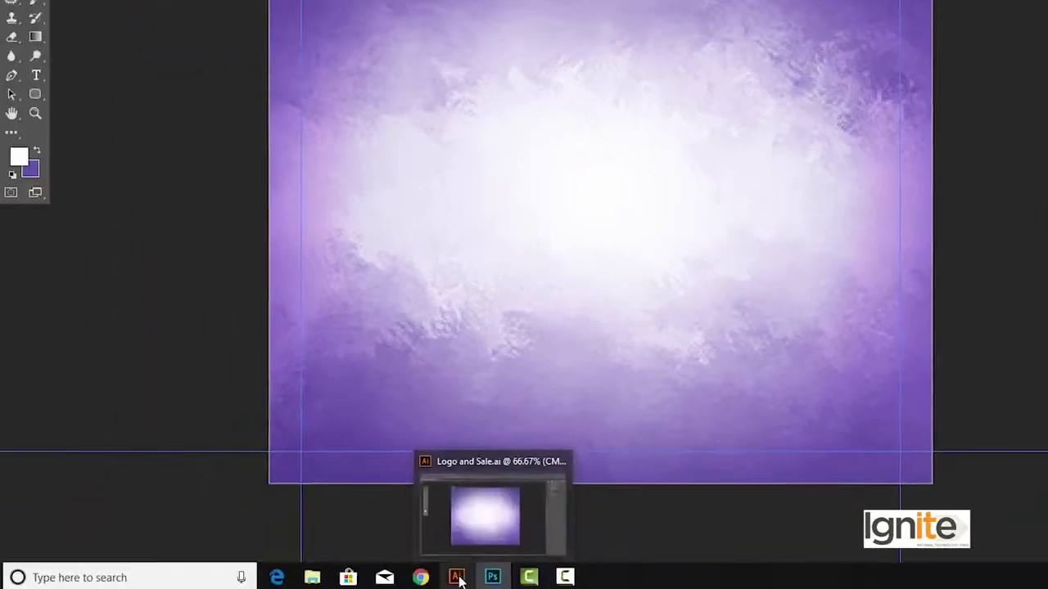
# Copy the ABC Shoes logo from Illustrator into the Photoshop banner as a smart object, scaled down into the upper-left corner of the margin guides.
pyautogui.click(461, 576)
pyautogui.click(557, 204)
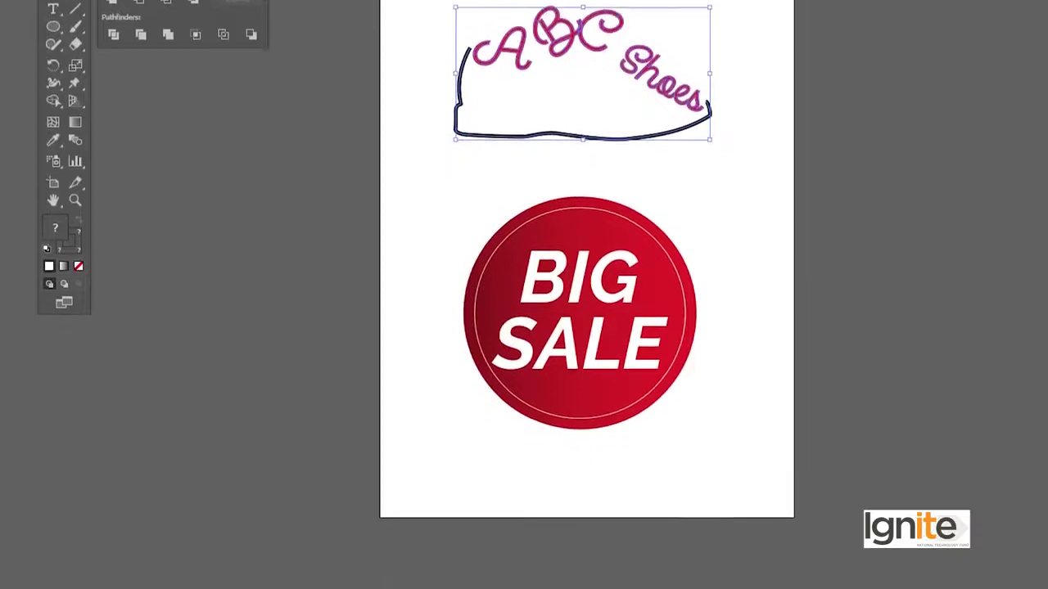
pyautogui.click(493, 578)
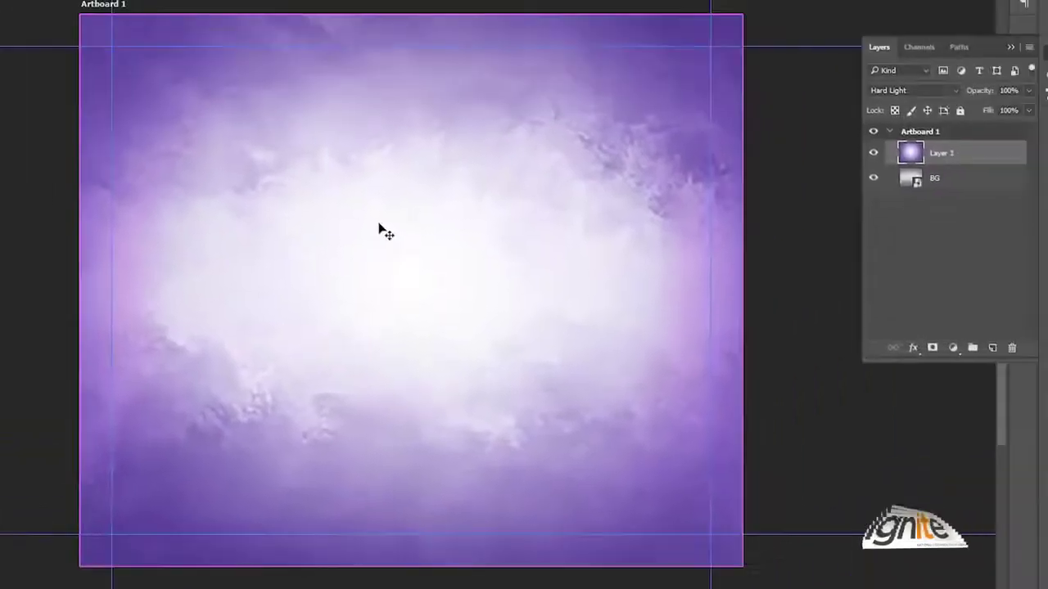
pyautogui.hotkey('ctrl', 'v')
pyautogui.click(494, 90)
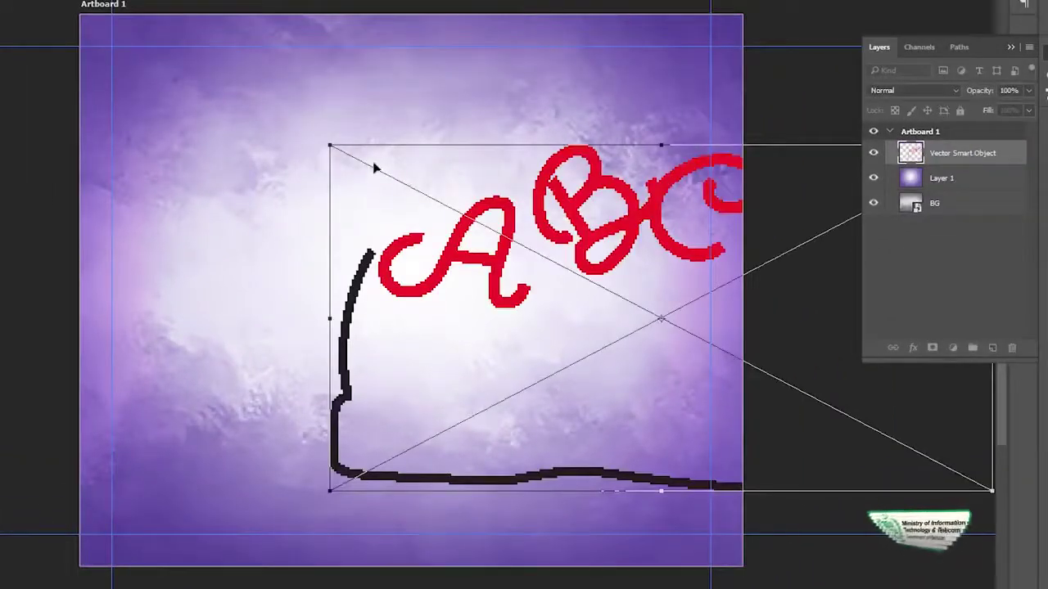
pyautogui.moveTo(330, 146); pyautogui.dragTo(160, 55)
pyautogui.press('Return')
pyautogui.hotkey('shift', 'alt', 'h')
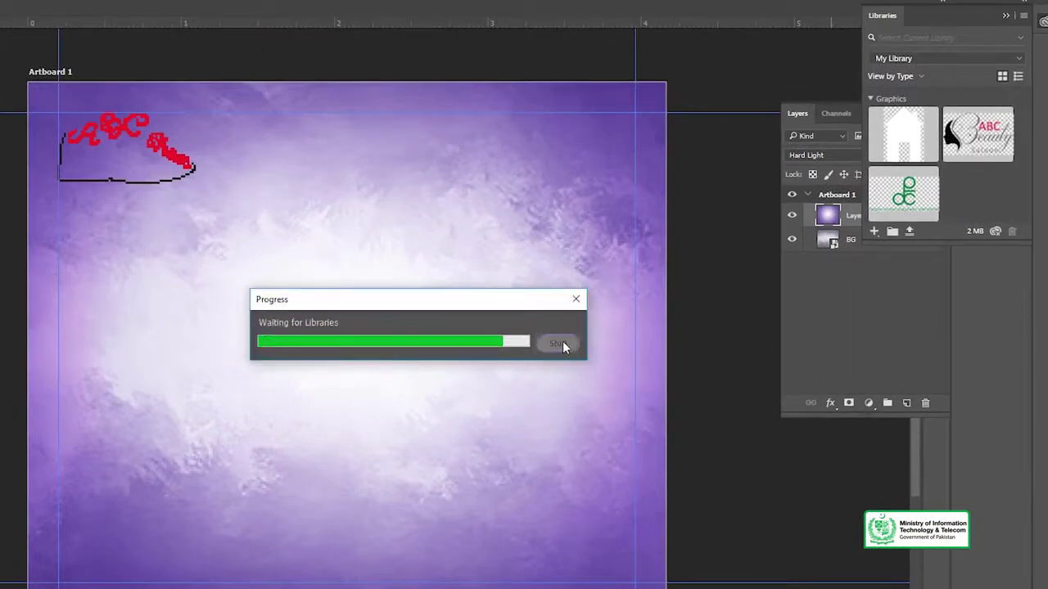
pyautogui.click(558, 344)
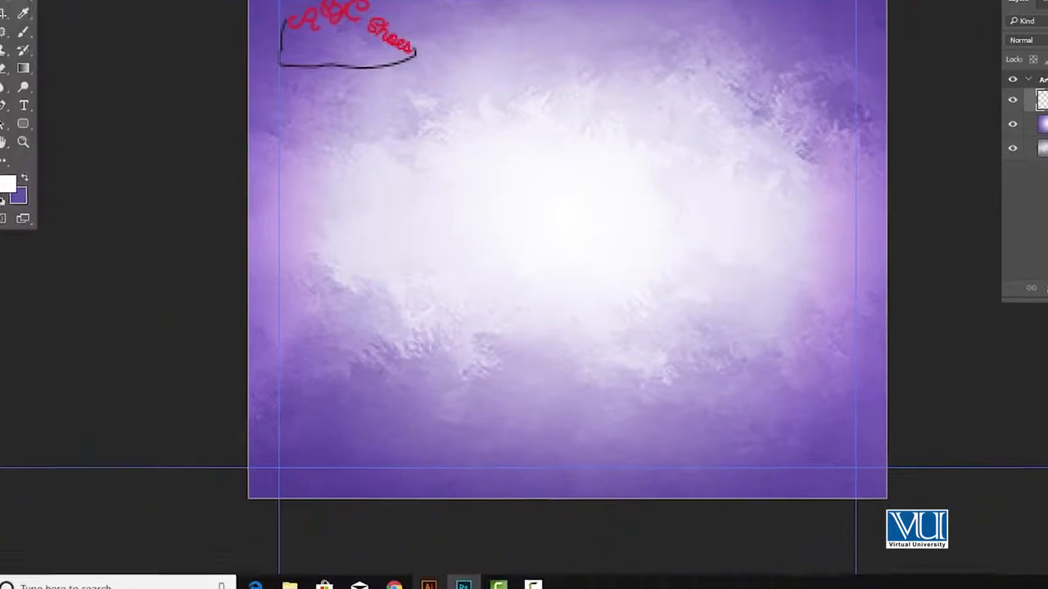
# Place the fashion-footwear-19090 image from the images folder, scale it down slightly and position the blue shoes in the middle of the banner.
pyautogui.click(452, 578)
pyautogui.click(453, 578)
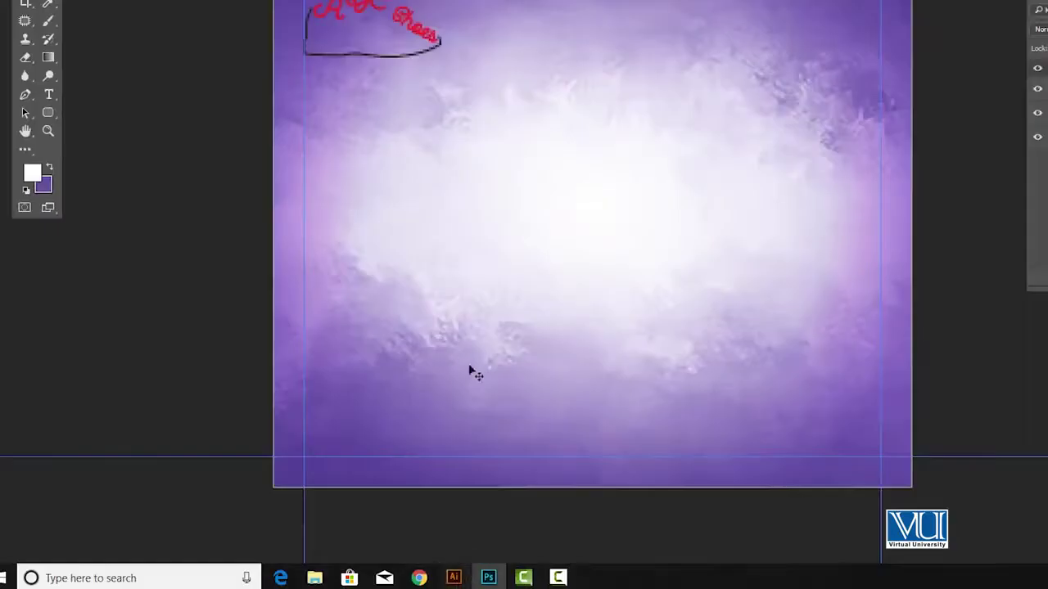
pyautogui.click(314, 577)
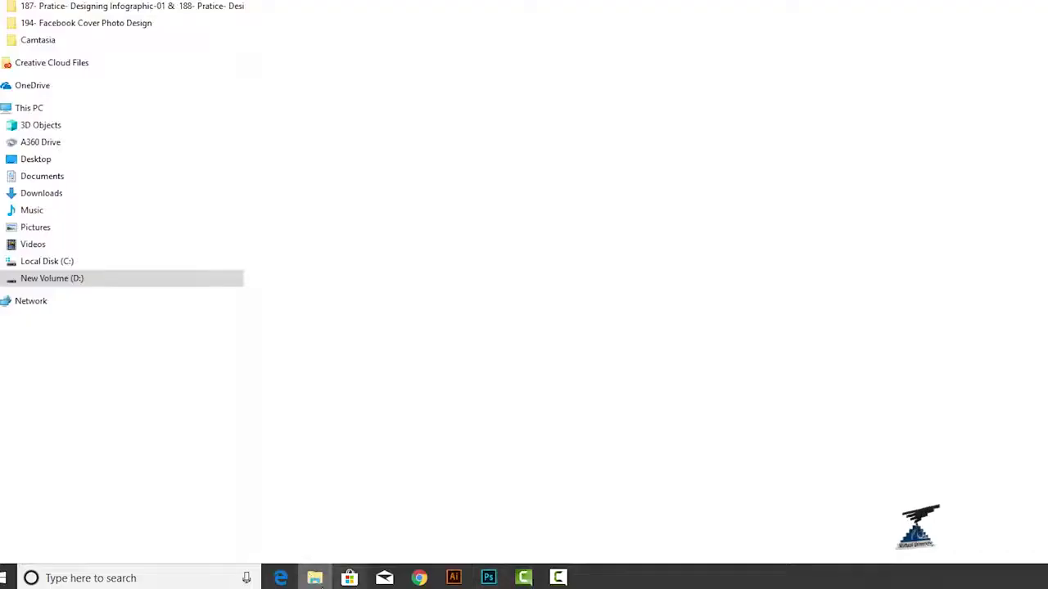
pyautogui.moveTo(370, 82); pyautogui.dragTo(578, 262)
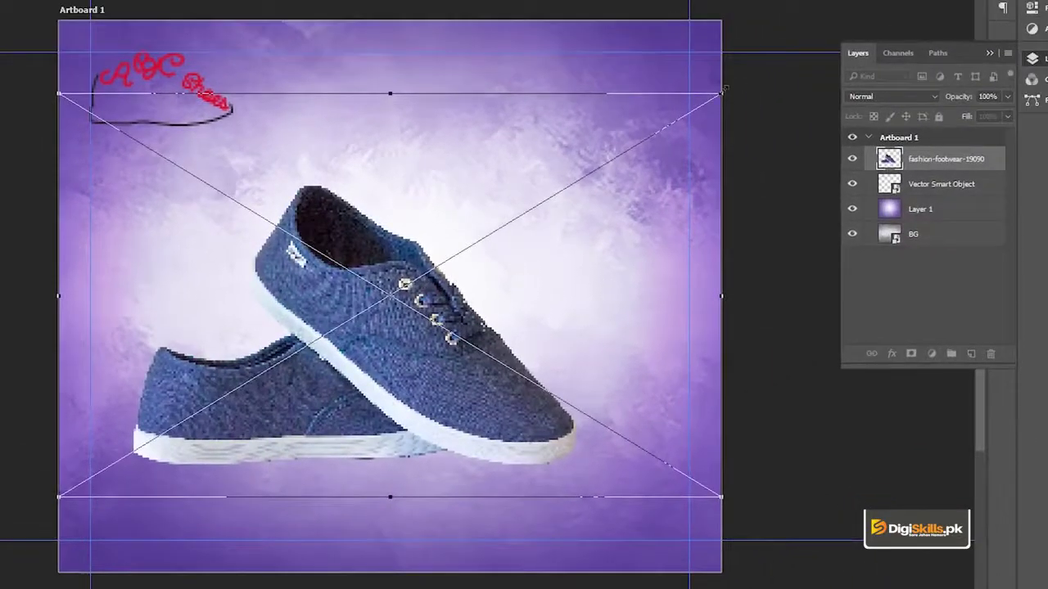
pyautogui.moveTo(724, 86); pyautogui.dragTo(747, 79)
pyautogui.moveTo(420, 363); pyautogui.dragTo(455, 336)
pyautogui.moveTo(780, 51); pyautogui.dragTo(727, 83)
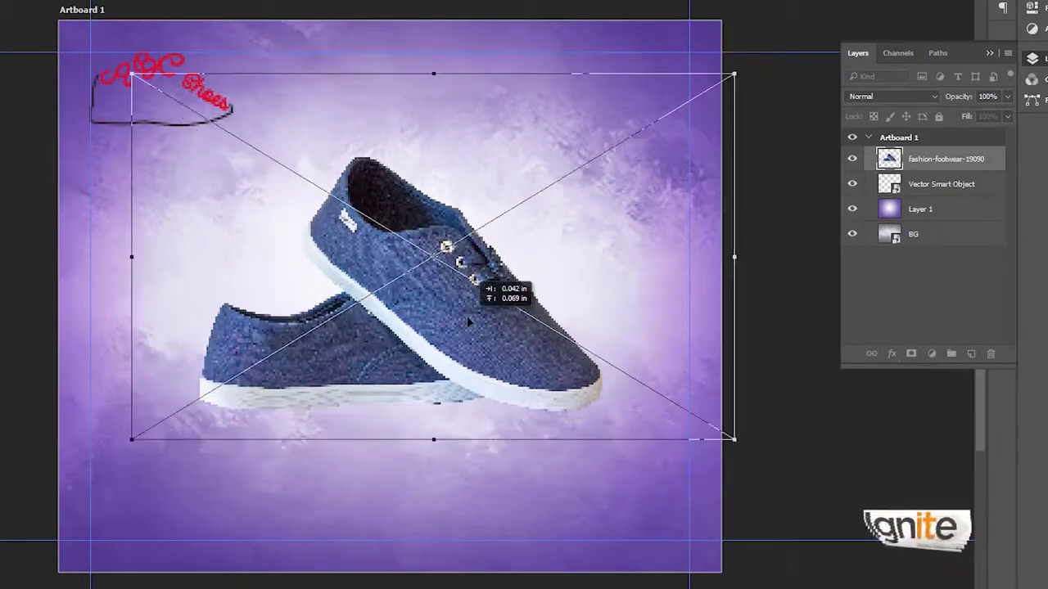
pyautogui.press('Return')
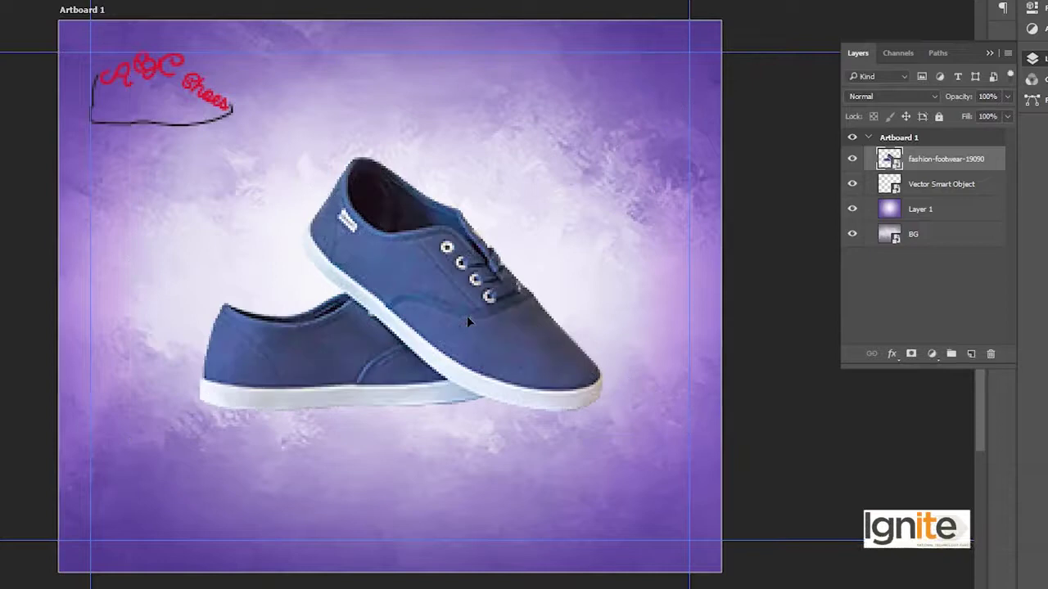
pyautogui.moveTo(468, 320); pyautogui.dragTo(461, 315)
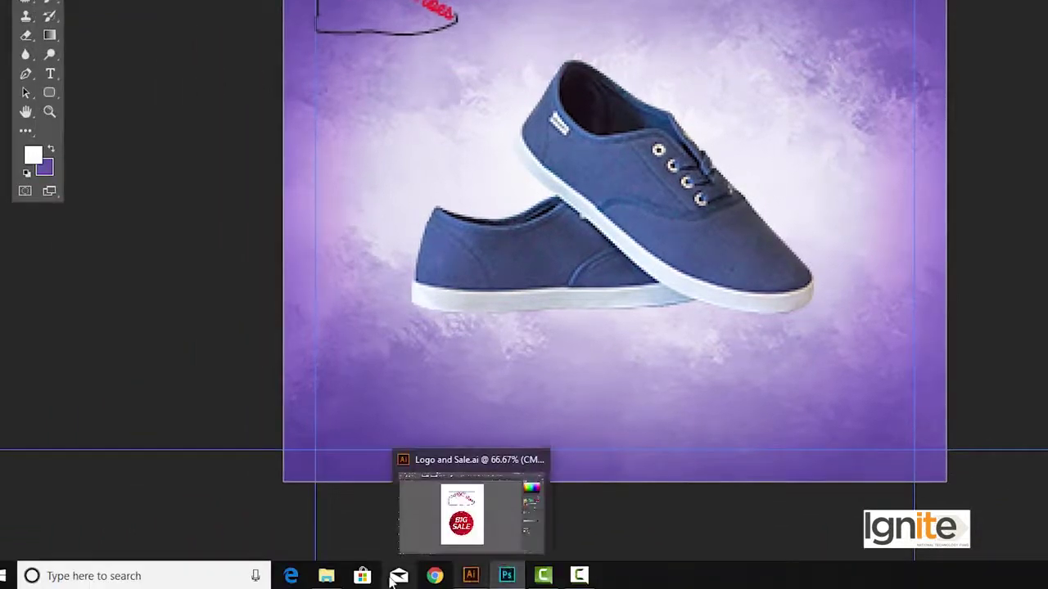
# Copy the BIG SALE badge from the Logo and Sale file in Illustrator and paste it into the Photoshop banner as a smart object.
pyautogui.moveTo(326, 581)
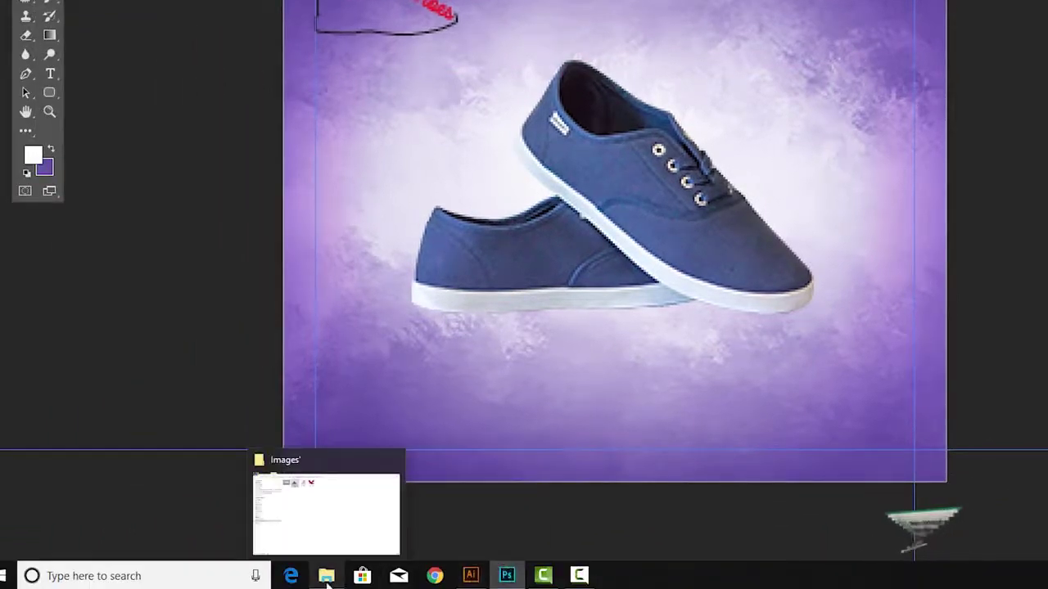
pyautogui.click(326, 581)
pyautogui.click(470, 577)
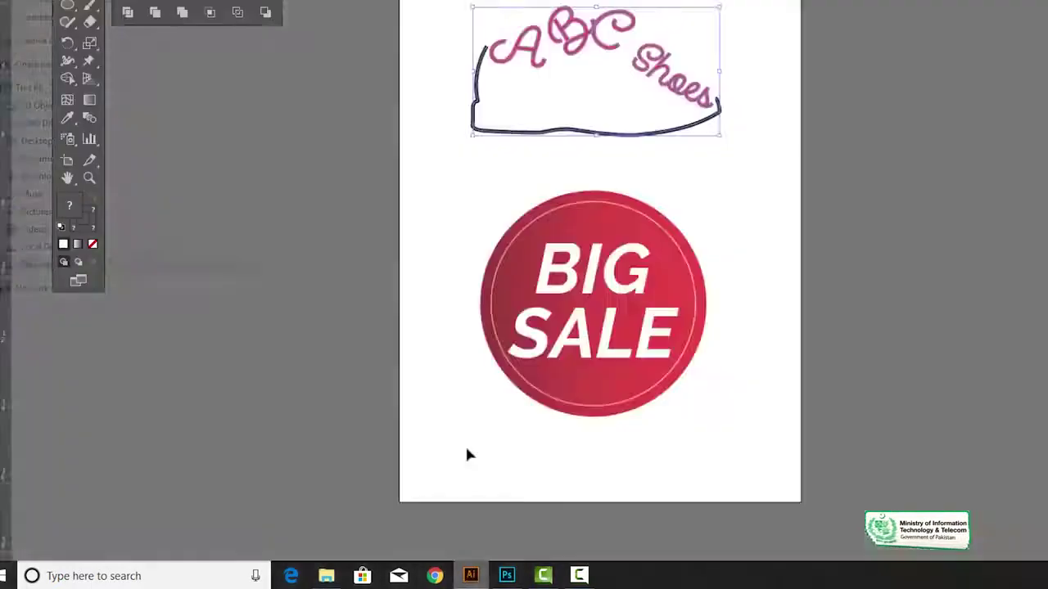
pyautogui.click(543, 285)
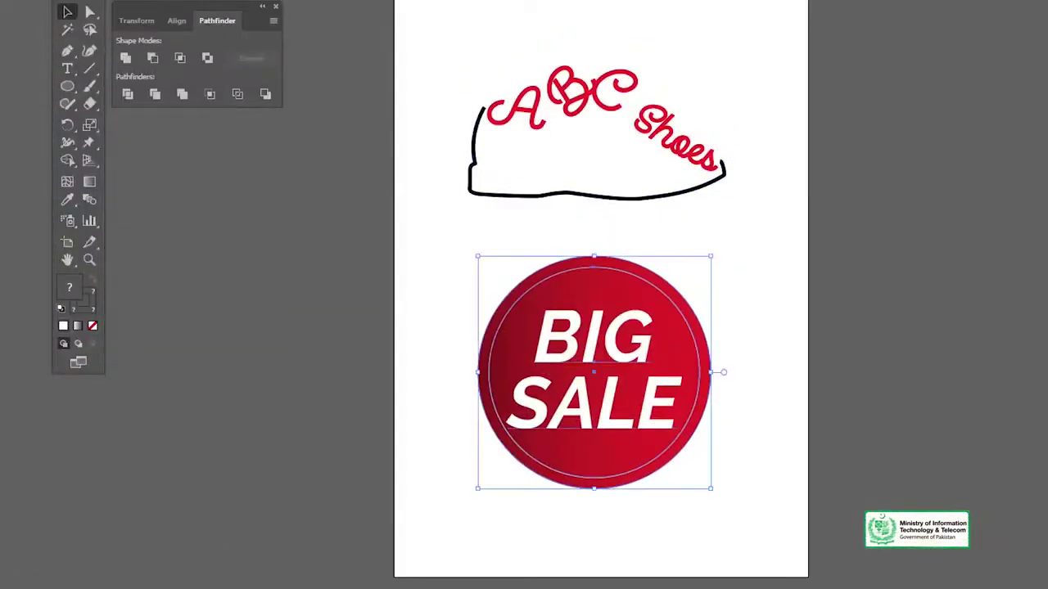
pyautogui.click(507, 576)
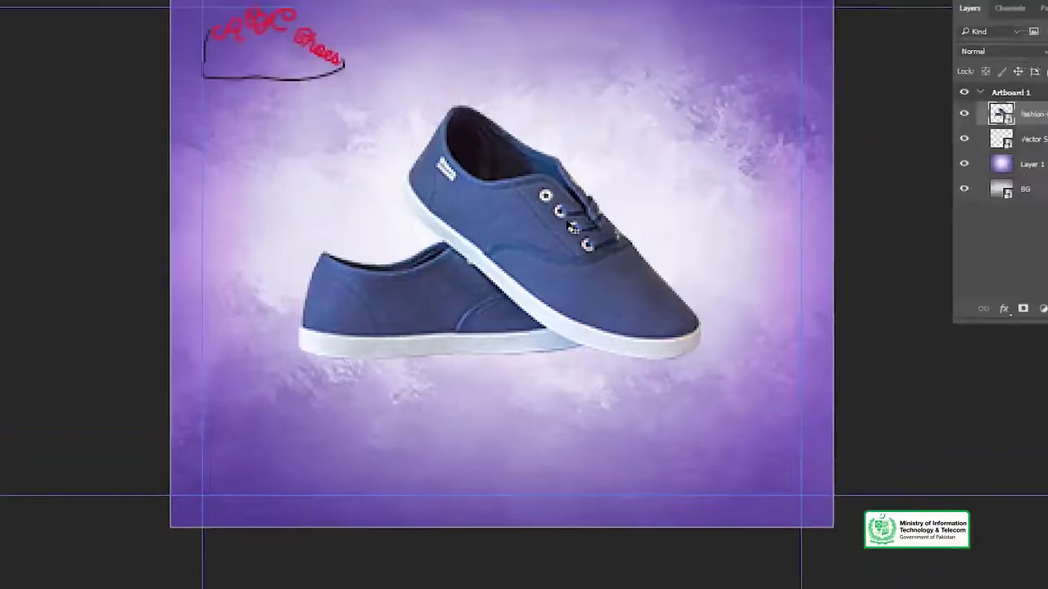
pyautogui.hotkey('ctrl', 'v')
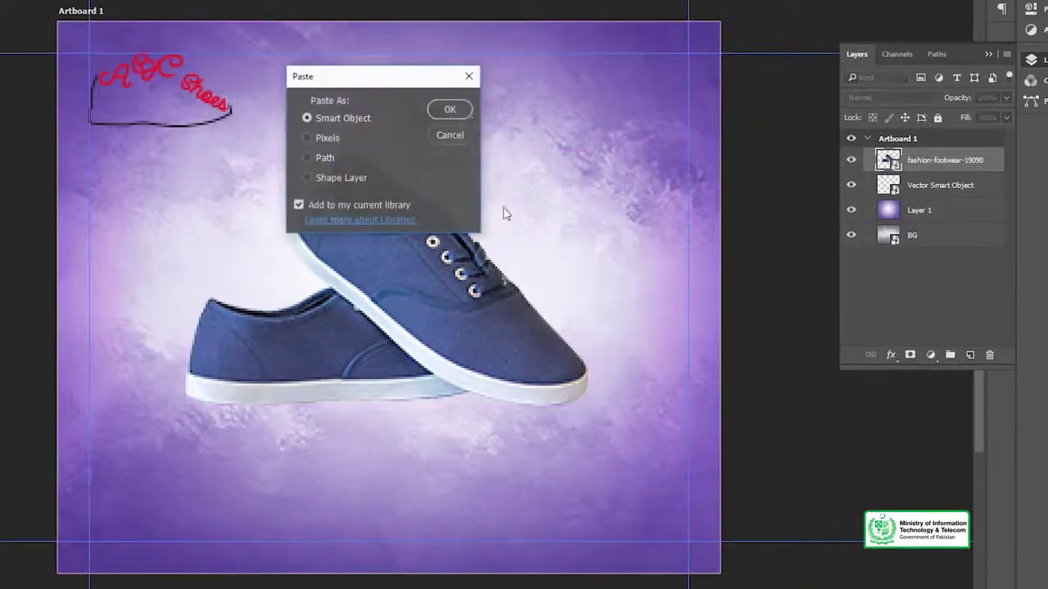
pyautogui.click(455, 109)
# Scale the BIG SALE badge down to less than half its size and place it in the upper-right corner of the margin guides.
pyautogui.moveTo(475, 213); pyautogui.dragTo(473, 201)
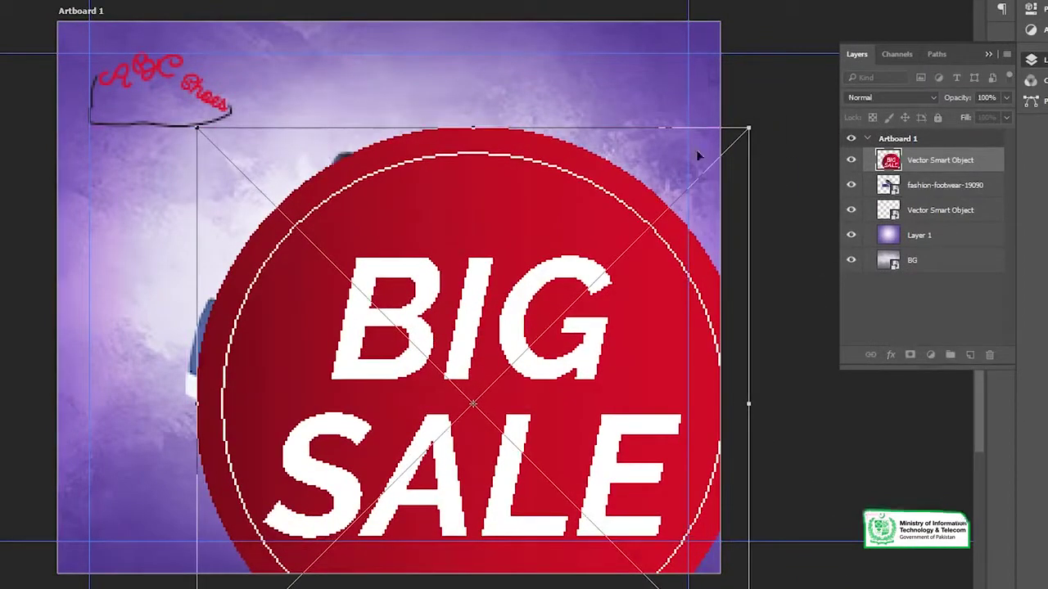
pyautogui.moveTo(746, 127); pyautogui.dragTo(579, 268)
pyautogui.moveTo(483, 298); pyautogui.dragTo(565, 89)
pyautogui.moveTo(441, 299); pyautogui.dragTo(432, 307)
pyautogui.press('Return')
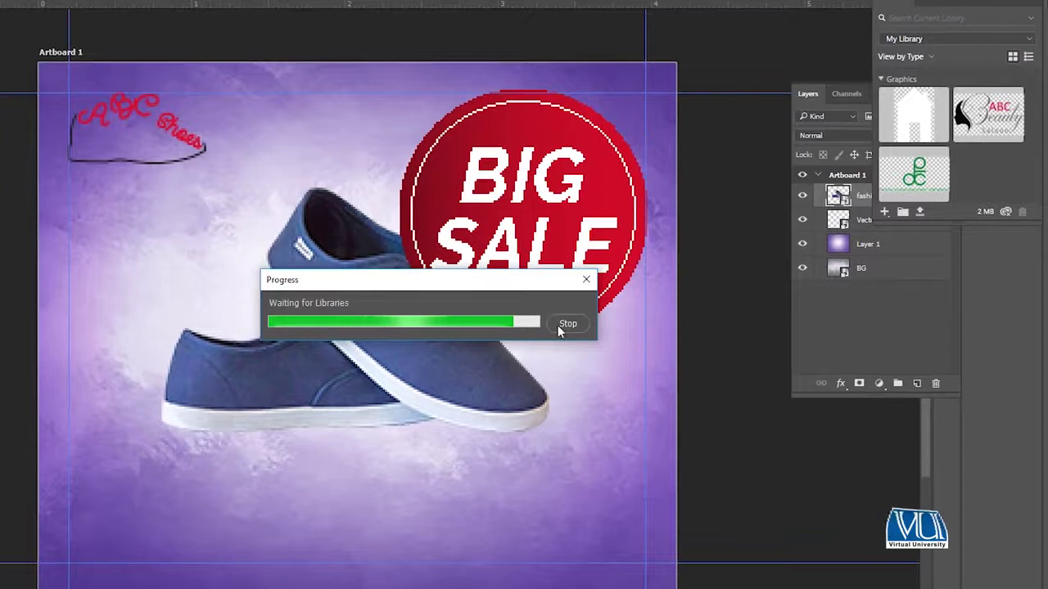
# Reorder the BIG SALE badge beneath the fashion-footwear-19090 layer and add a new empty layer between the badge and the shoes.
pyautogui.click(1015, 2)
pyautogui.moveTo(892, 197); pyautogui.dragTo(896, 231)
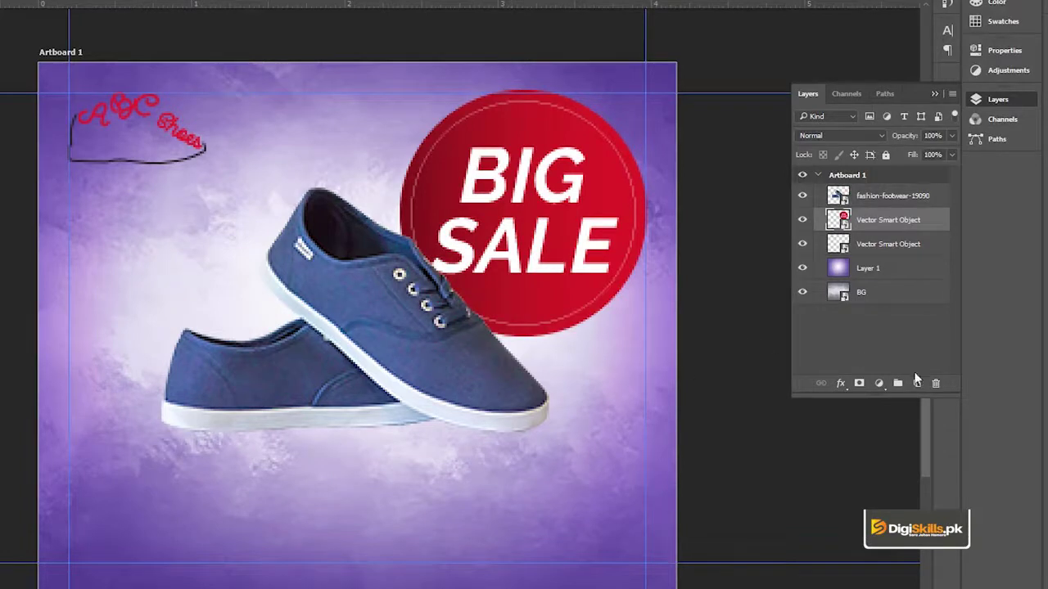
pyautogui.click(915, 384)
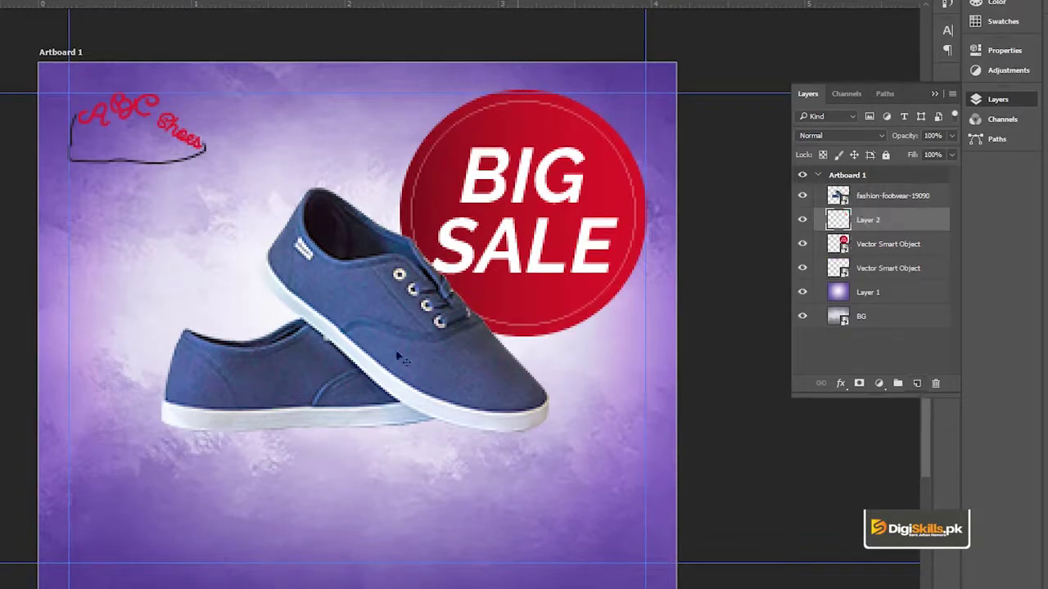